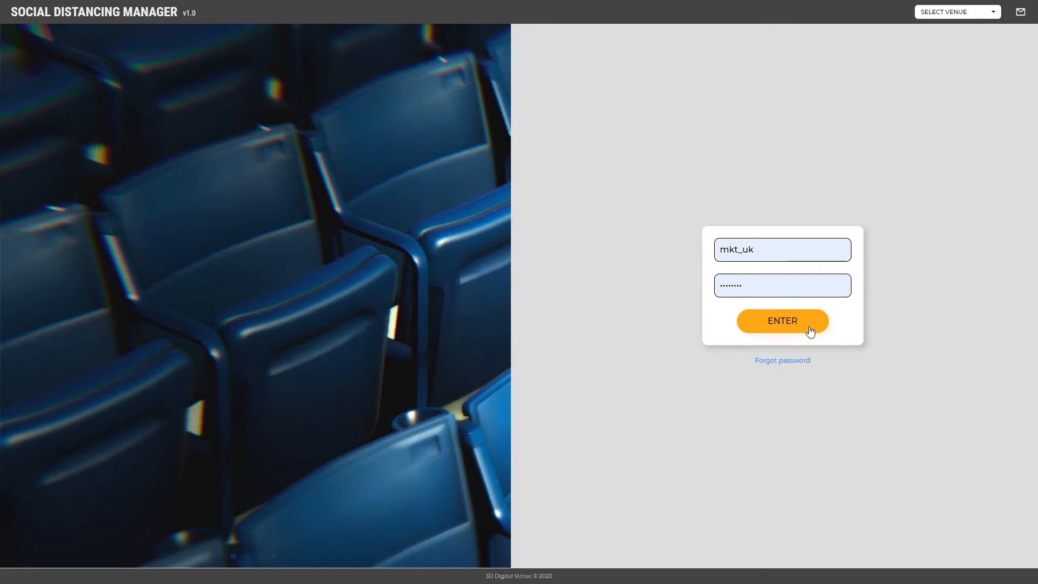
# Sign in to reach the Kassam Stadium dashboard with the Default simulation at 3,276 seats
pyautogui.click(809, 331)
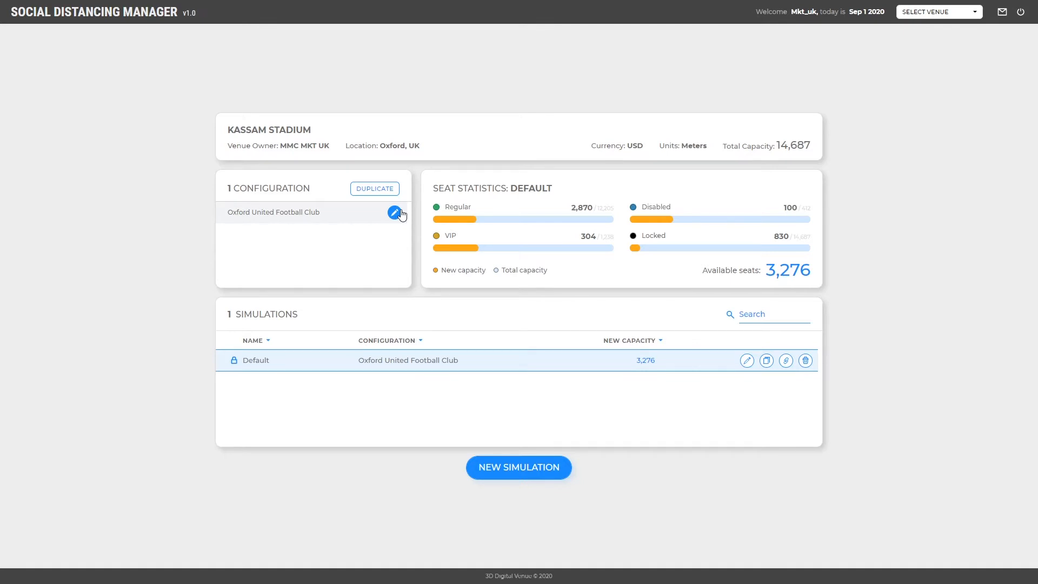
pyautogui.click(394, 213)
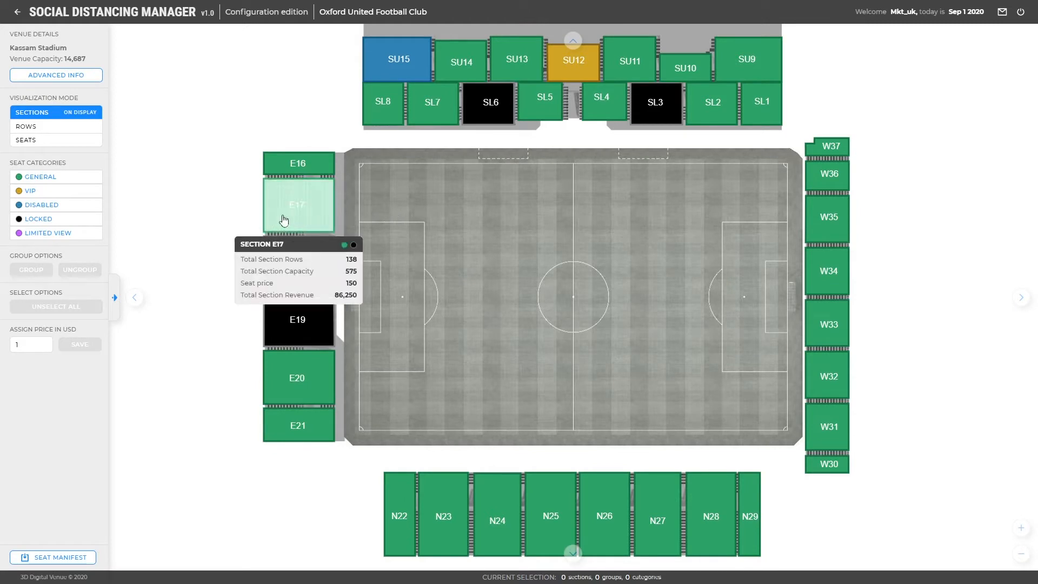
pyautogui.click(95, 143)
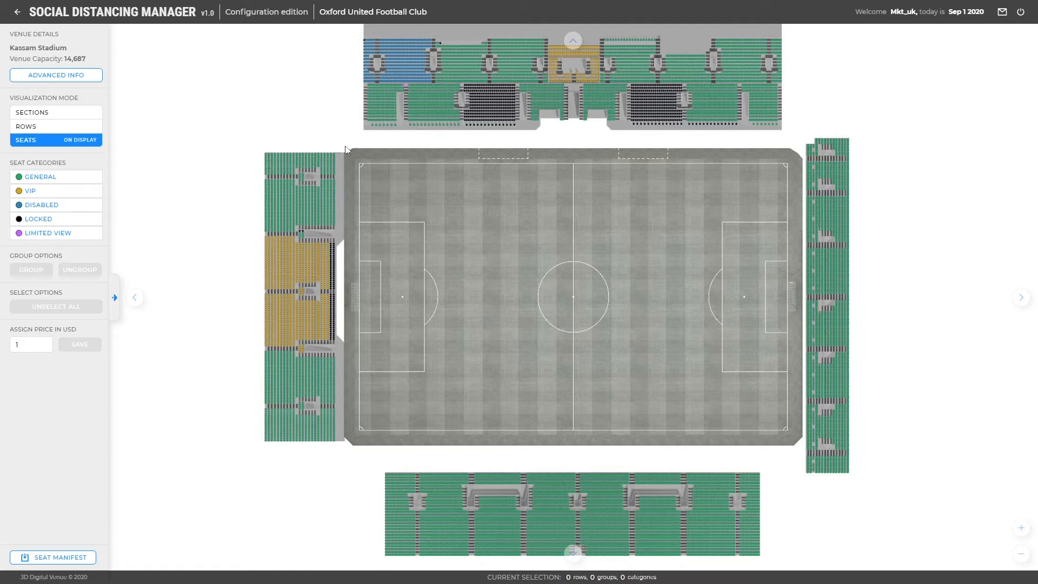
pyautogui.scroll(6, 552, 139)
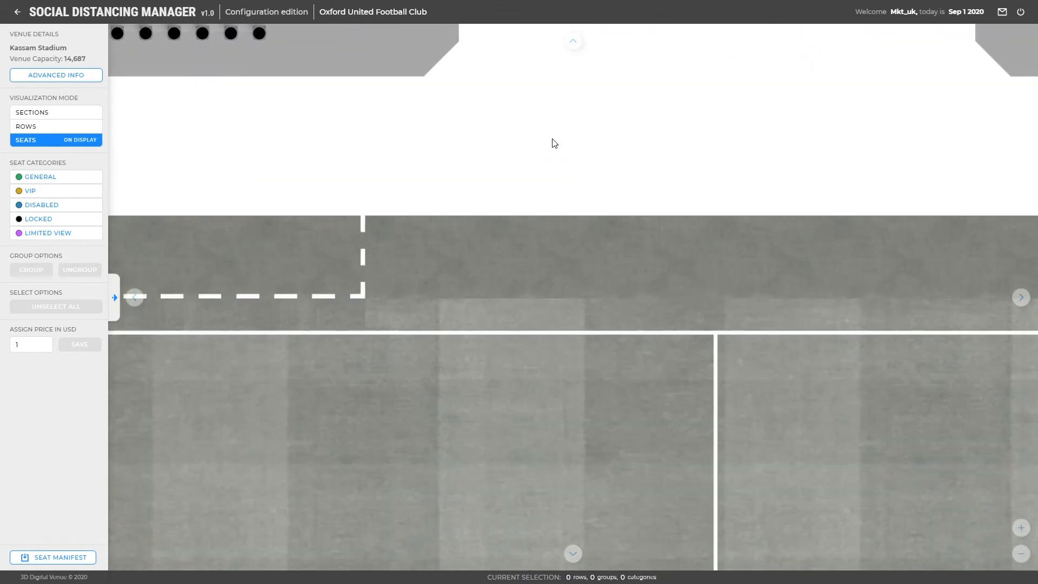
pyautogui.moveTo(554, 141); pyautogui.dragTo(519, 352)
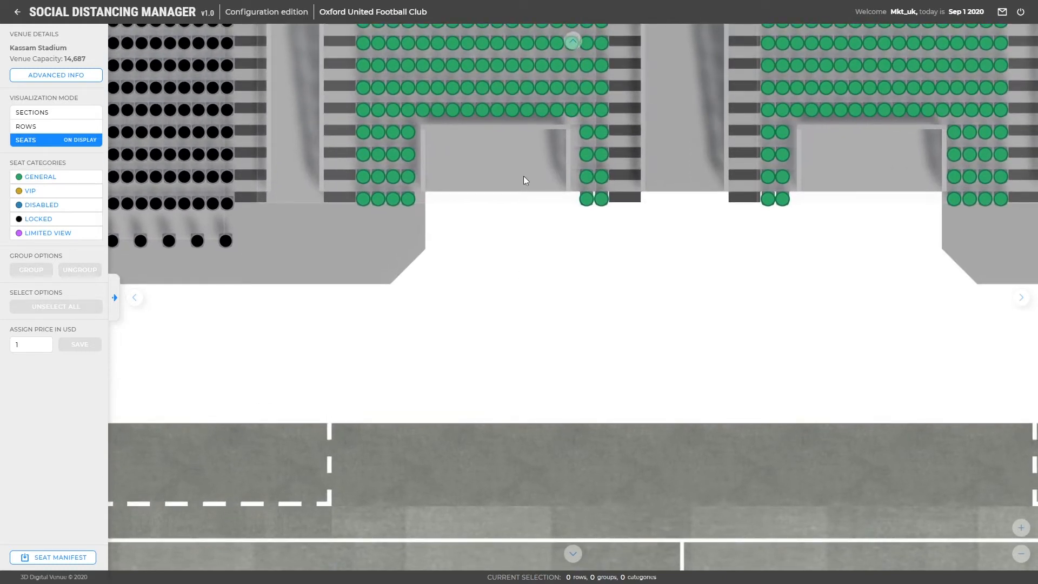
pyautogui.moveTo(524, 133); pyautogui.dragTo(553, 443)
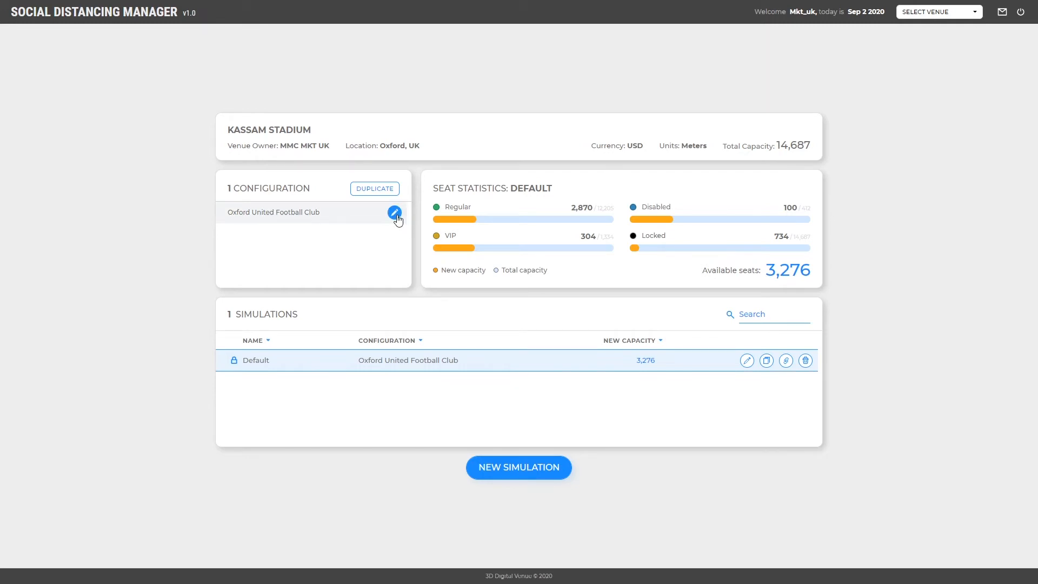
# In the Oxford United Football Club configuration, lock the front rows of two sections, including SL7 row WA
pyautogui.click(394, 212)
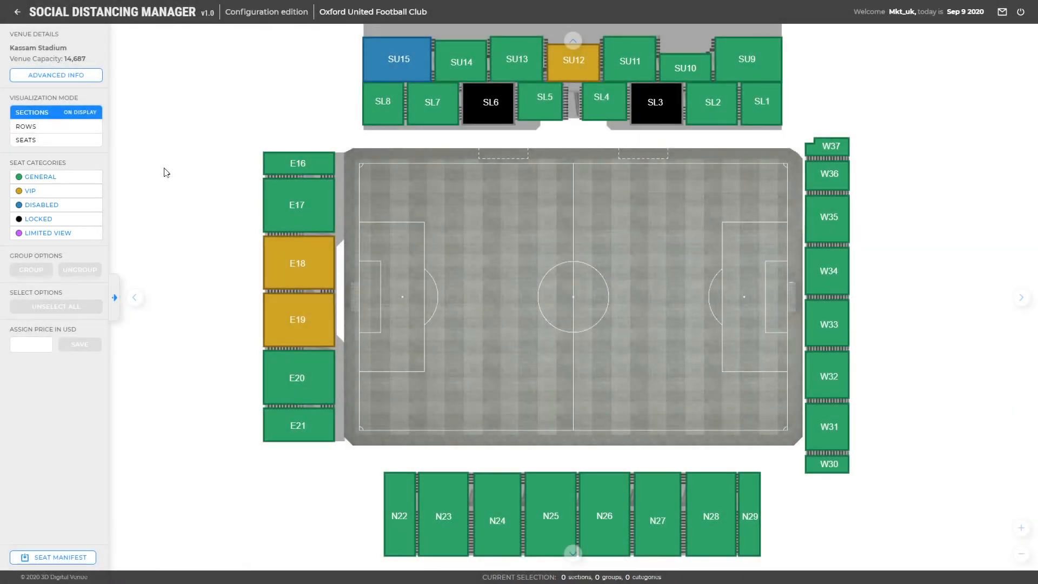
pyautogui.click(97, 135)
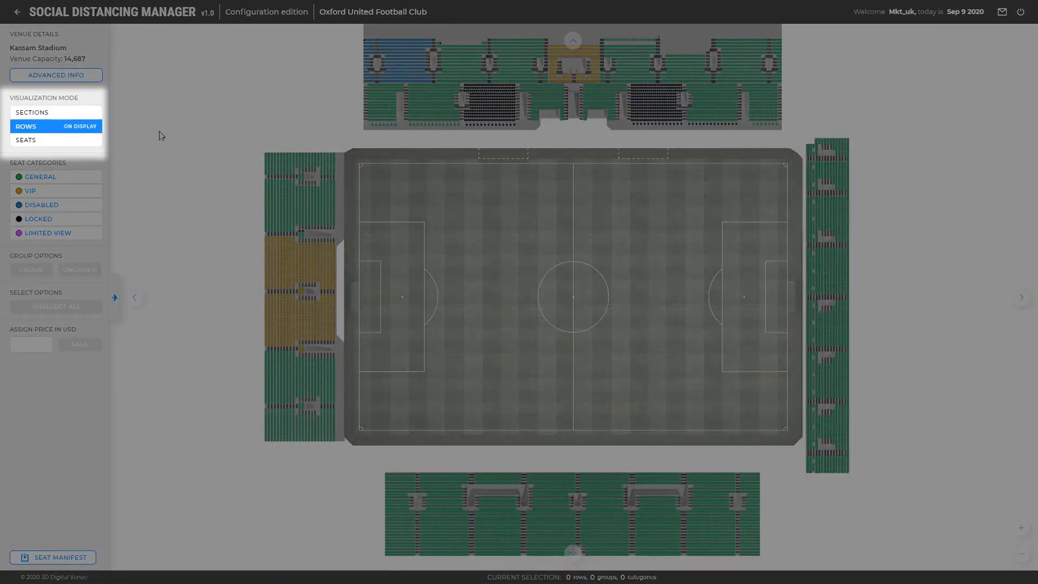
pyautogui.scroll(3, 409, 139)
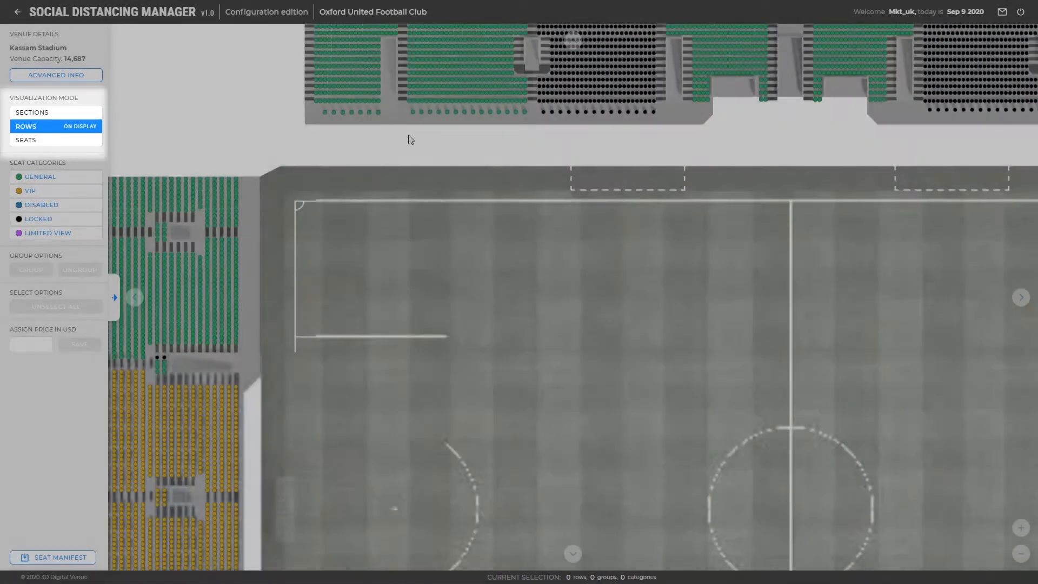
pyautogui.moveTo(408, 139); pyautogui.dragTo(427, 279)
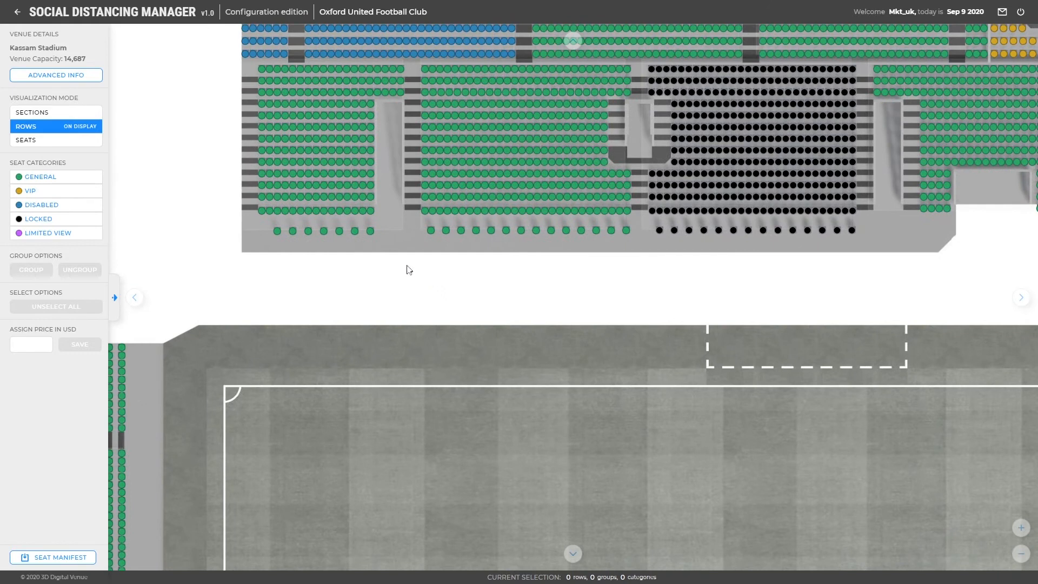
pyautogui.click(370, 231)
pyautogui.click(428, 233)
pyautogui.click(94, 224)
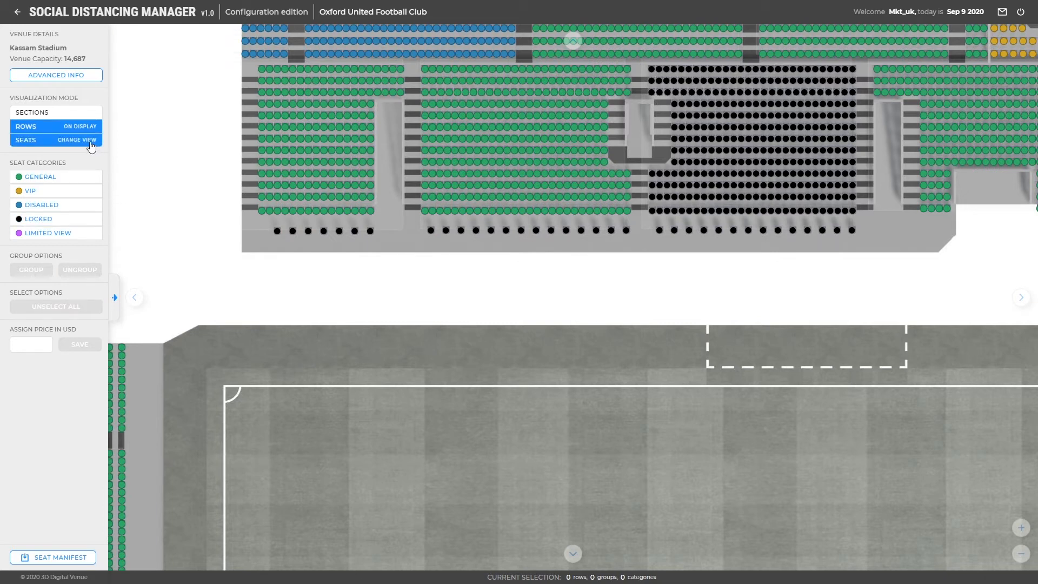
# Mark two adjacent seats in the stand above the pitch as Limited View
pyautogui.click(92, 145)
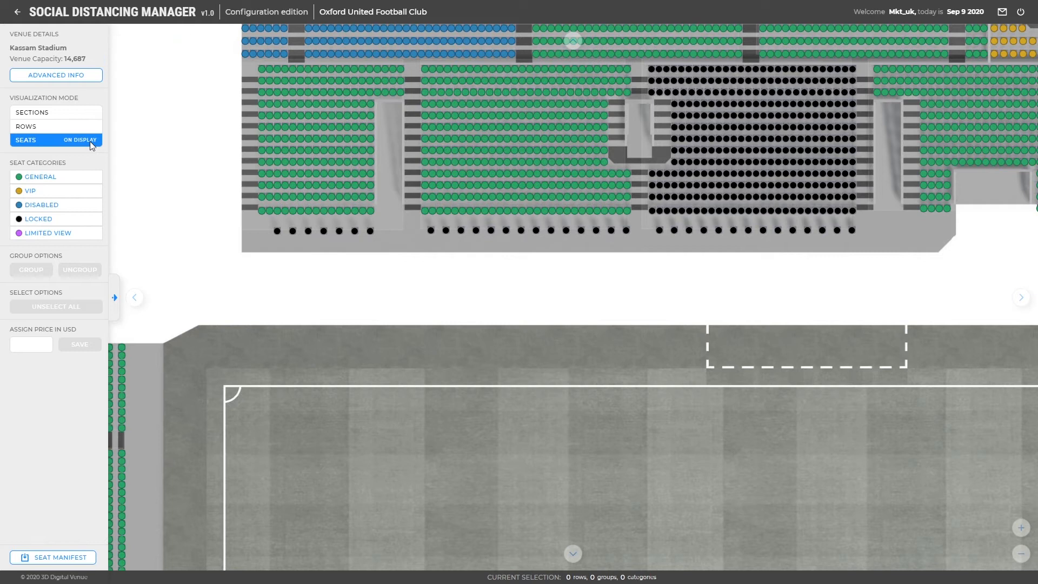
pyautogui.click(400, 69)
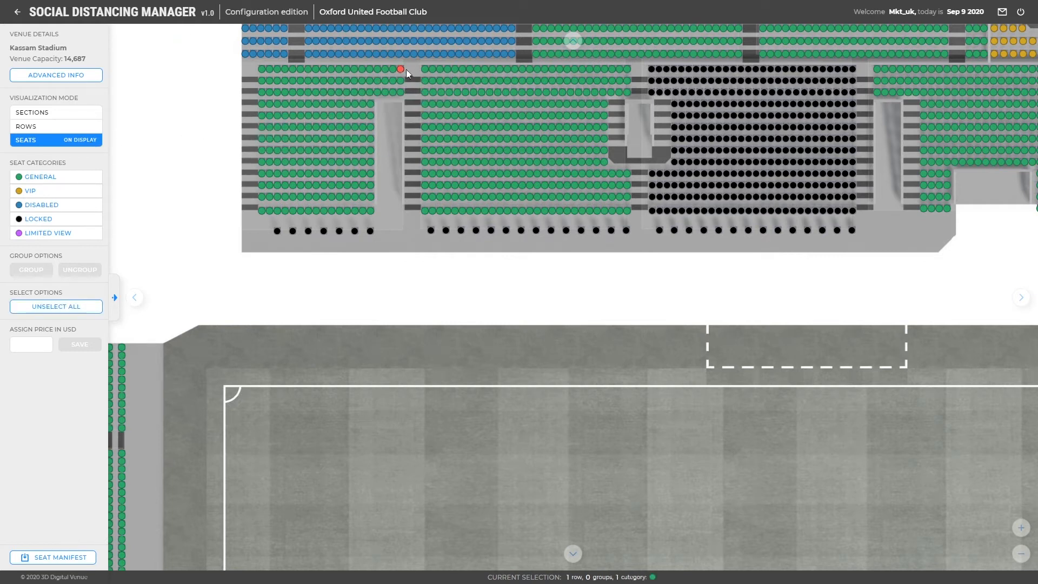
pyautogui.click(425, 70)
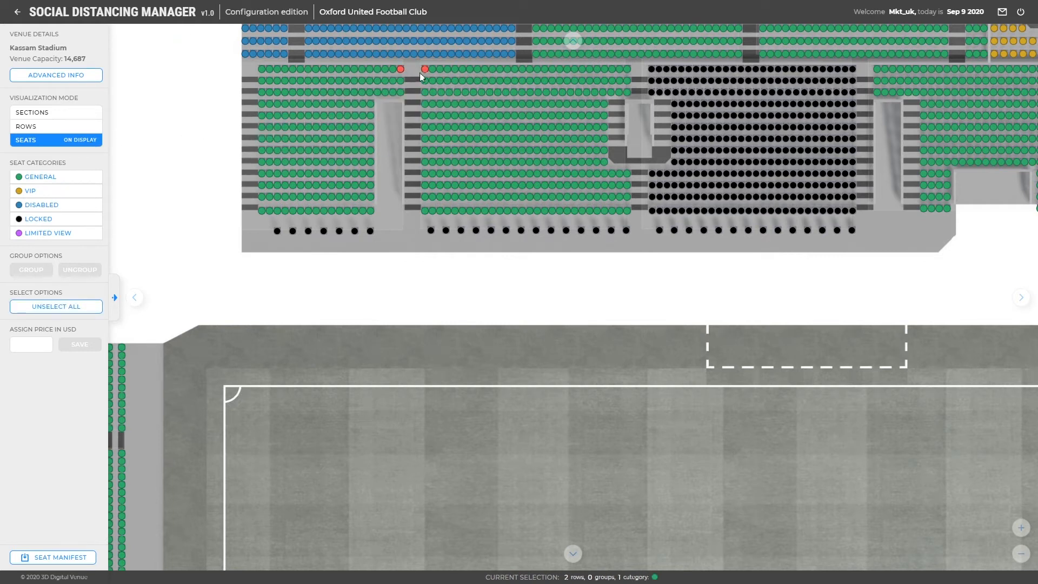
pyautogui.click(86, 233)
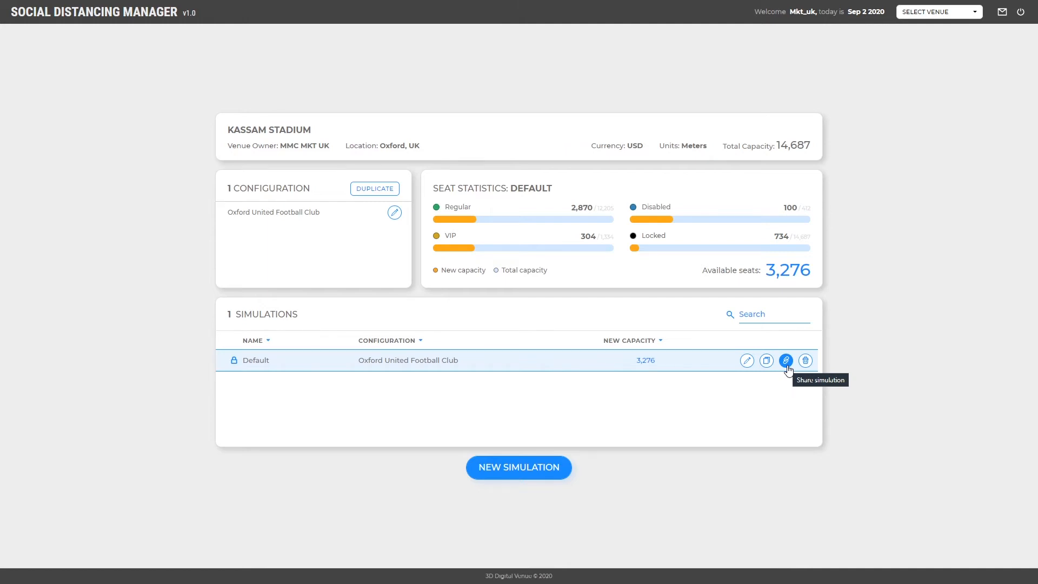
# Open the New Social Distancing Simulation dialog from the Default simulation's share menu
pyautogui.click(786, 361)
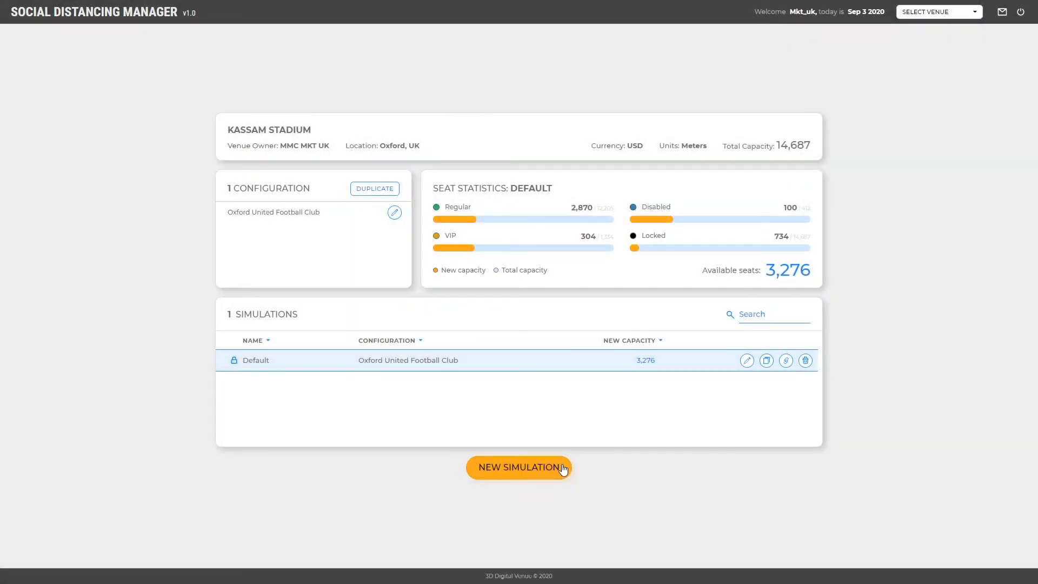
pyautogui.click(562, 468)
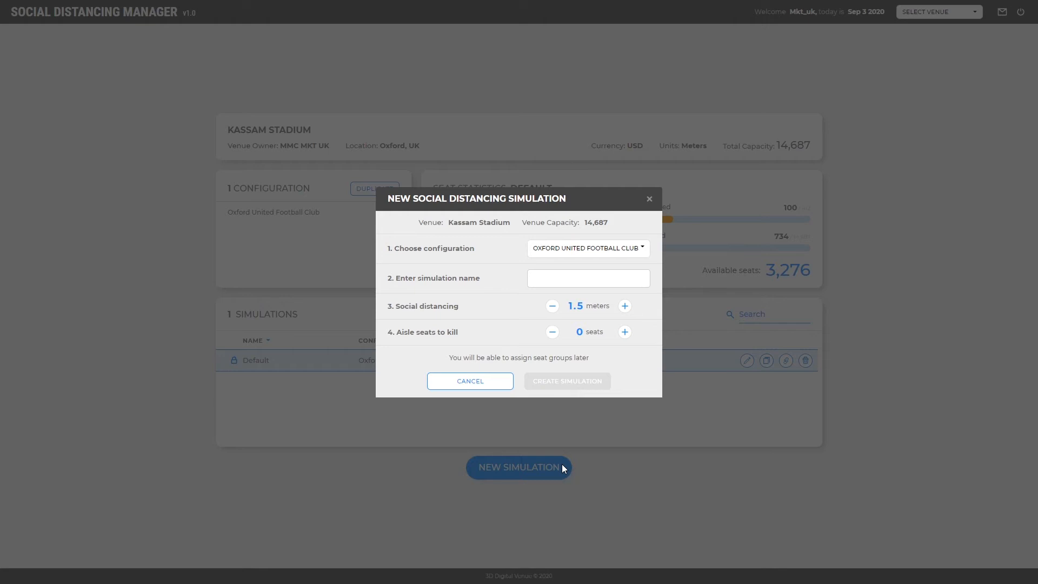
# Create a 1.5-metre simulation named 'Test' for the Oxford United Football Club configuration
pyautogui.click(561, 278)
pyautogui.write('Test')
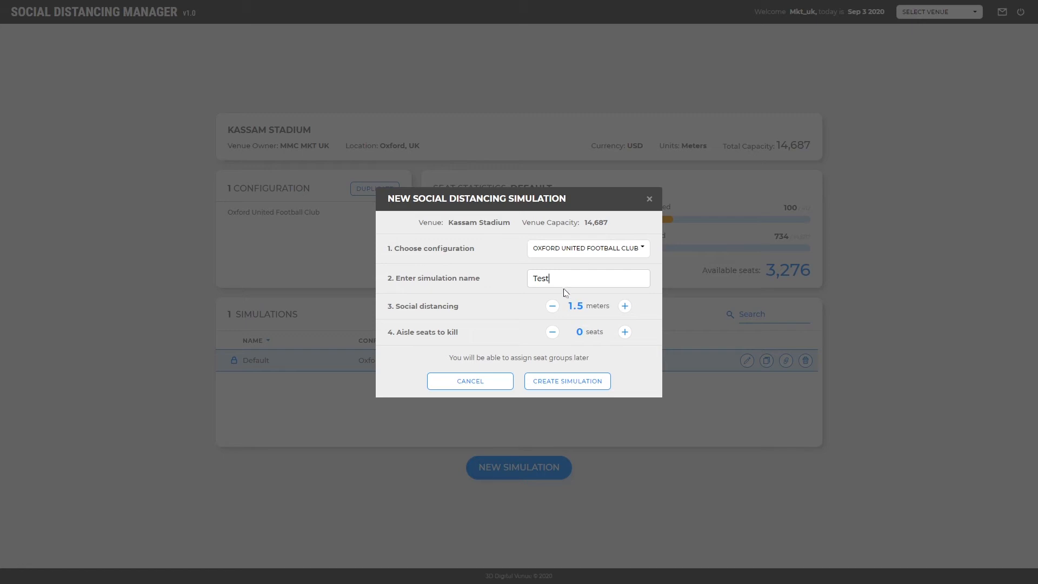
pyautogui.click(572, 386)
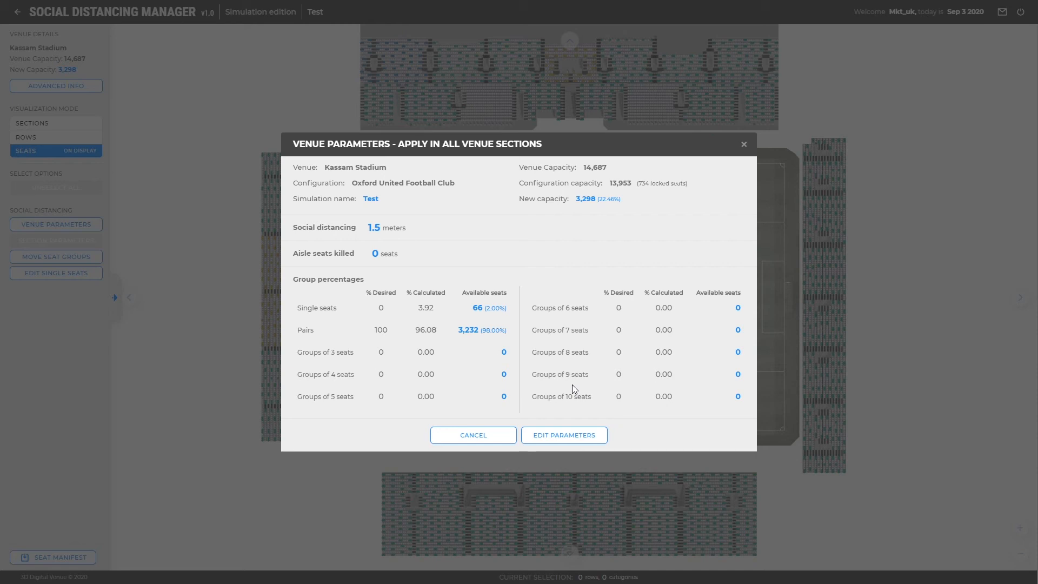
# Switch the Test simulation's Venue Parameters to edit mode
pyautogui.click(578, 445)
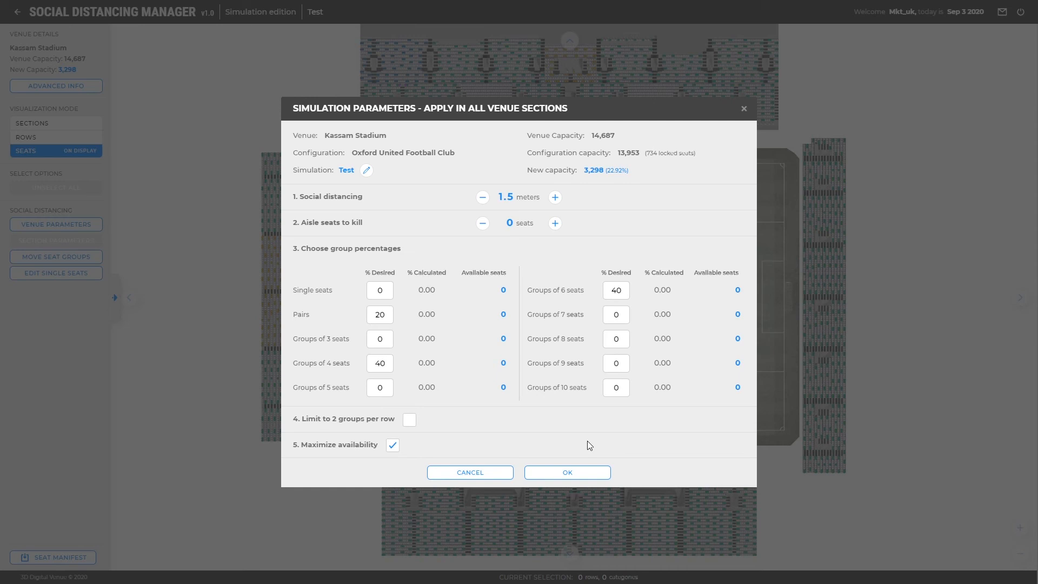
# Apply 20% pairs, 40% groups of 4 and 40% groups of 6, raising capacity to 4,651
pyautogui.click(588, 476)
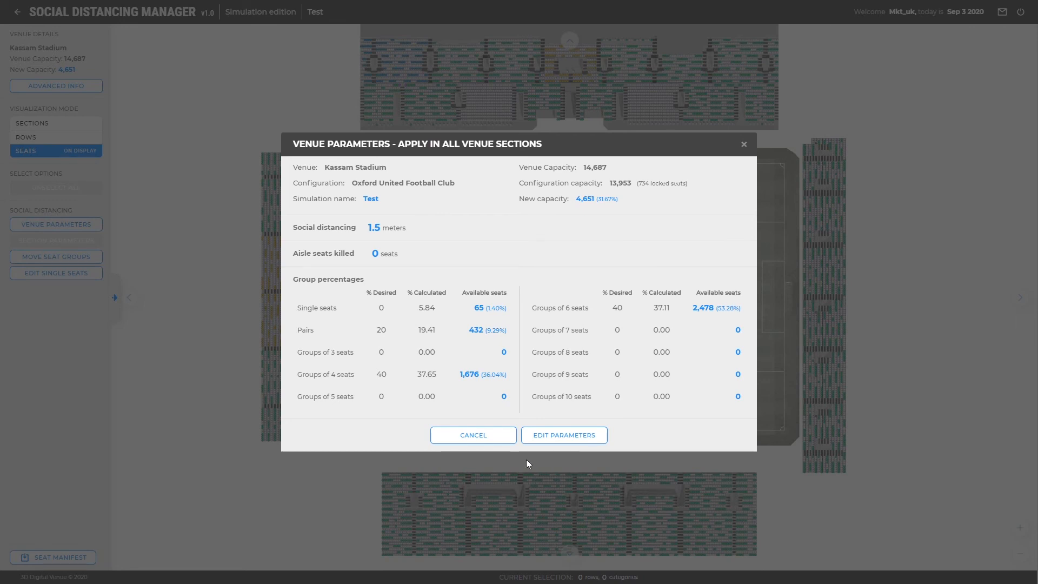
pyautogui.click(495, 438)
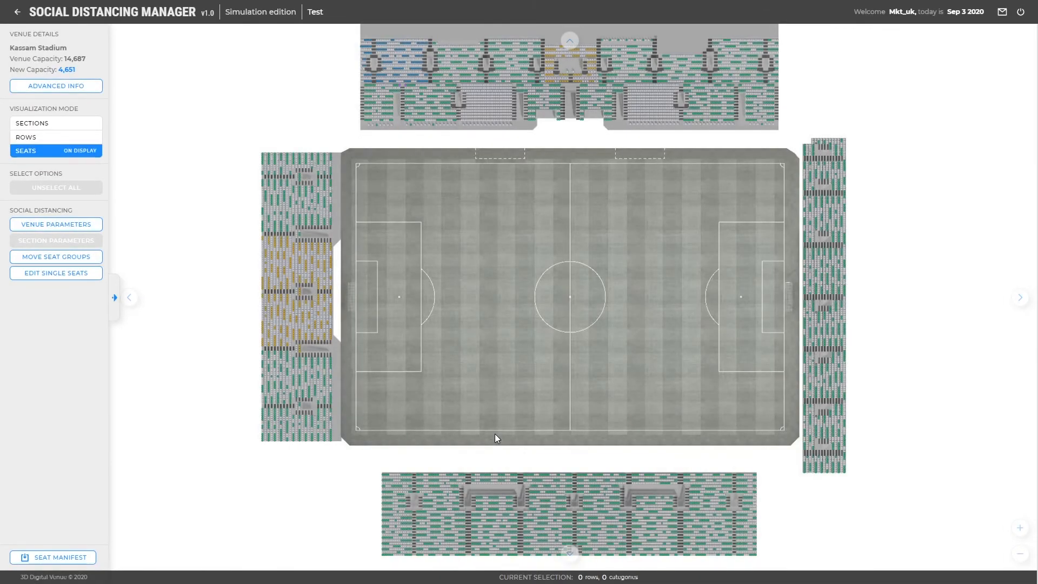
# Zoom in and pan the seat map to centre the upper stand
pyautogui.scroll(5, 566, 115)
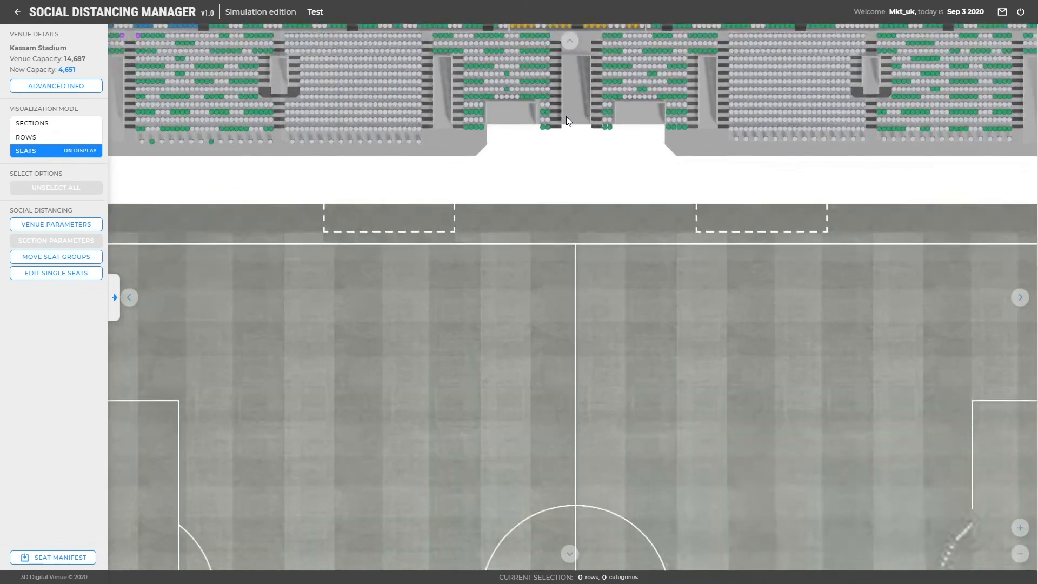
pyautogui.scroll(2, 566, 117)
pyautogui.moveTo(567, 117); pyautogui.dragTo(594, 377)
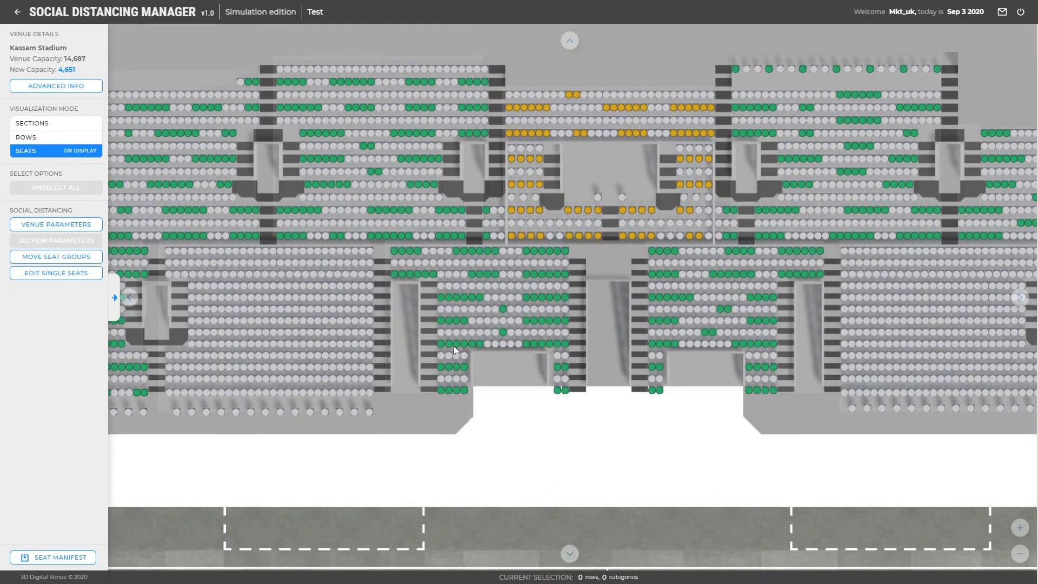
# Toggle one upper-stand seat to available, raising Test's new capacity to 4,653
pyautogui.click(86, 257)
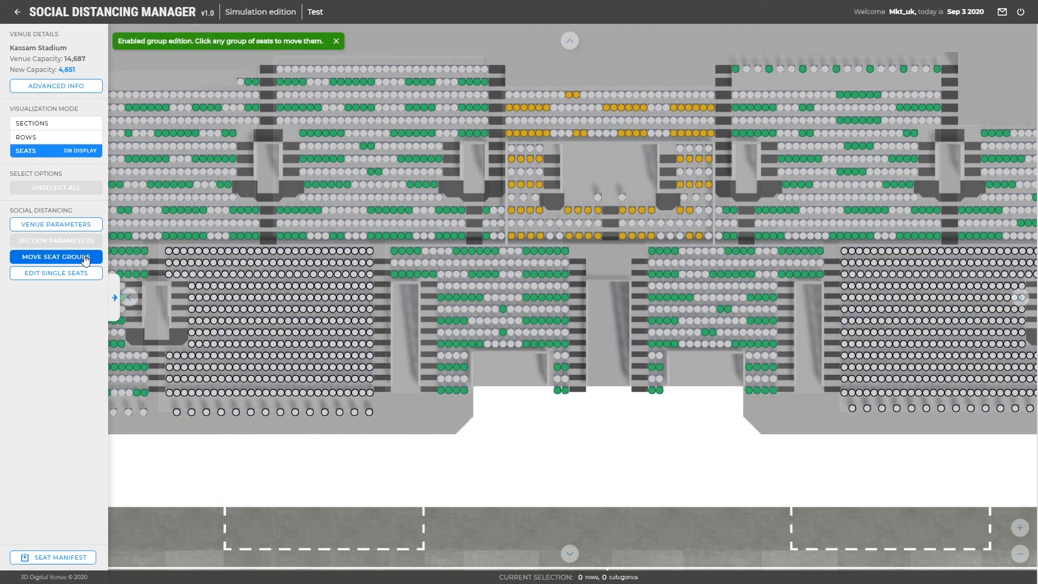
pyautogui.click(477, 275)
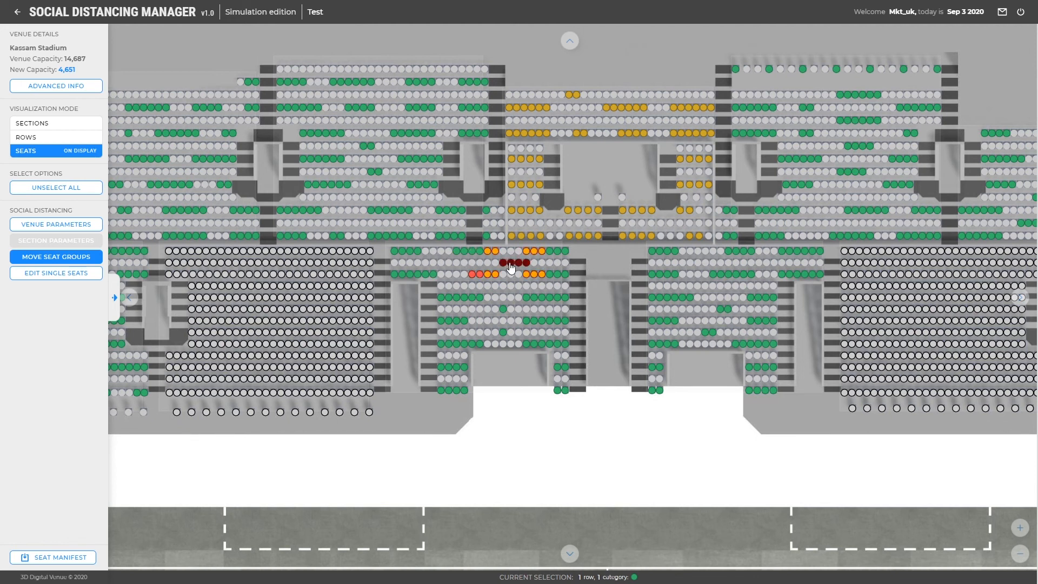
pyautogui.click(480, 275)
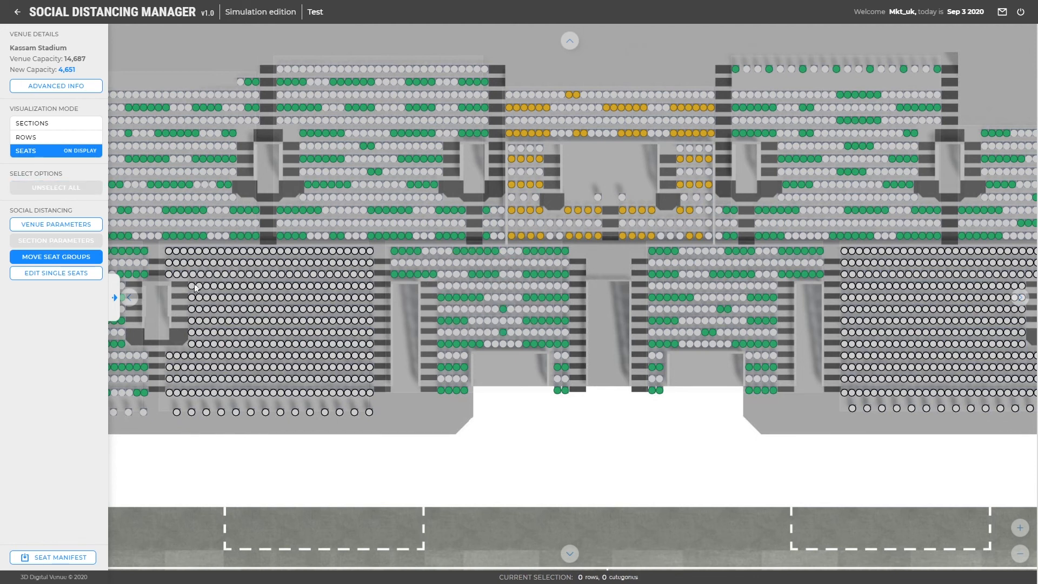
pyautogui.click(89, 279)
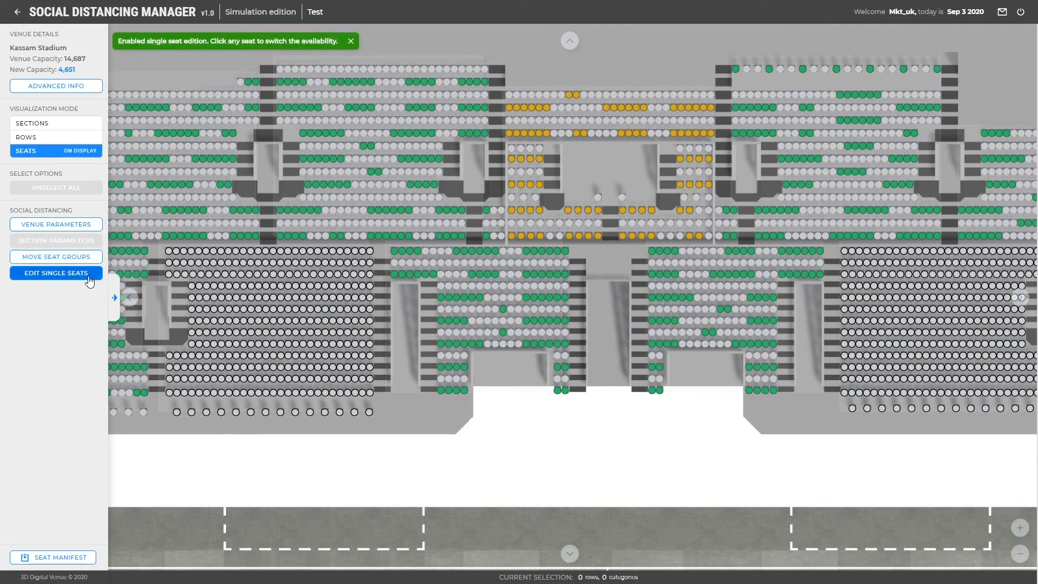
pyautogui.click(433, 254)
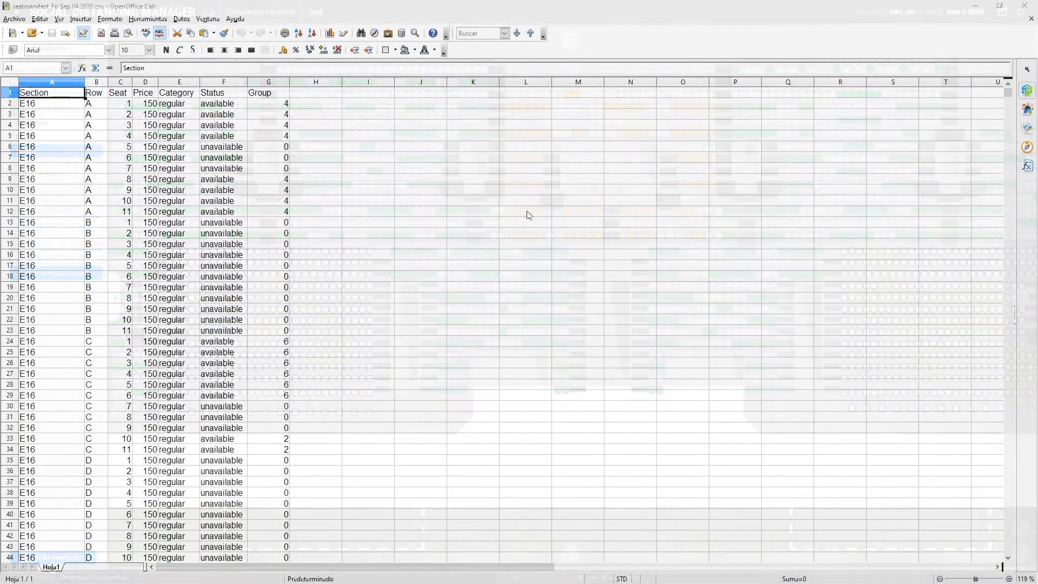
# Scroll through the manifest rows showing section E16 seats' status and group size
pyautogui.scroll(-5, 331, 215)
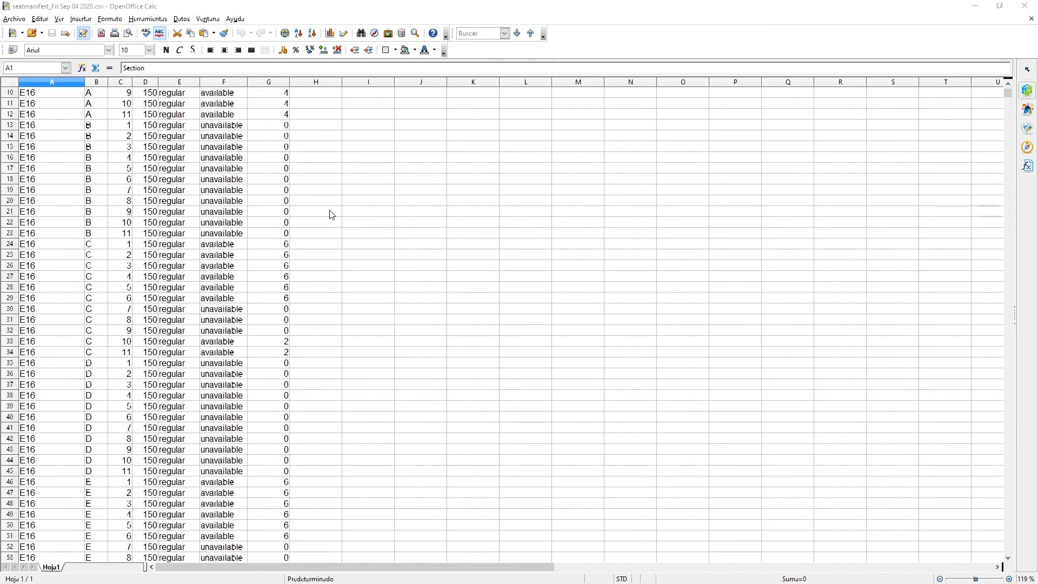
pyautogui.scroll(-2, 332, 214)
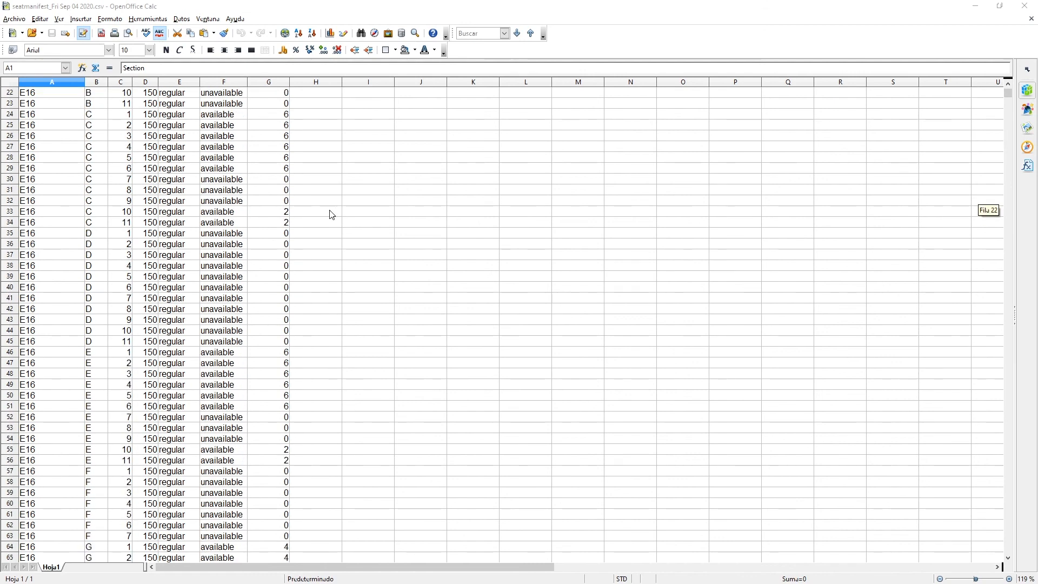
pyautogui.scroll(-2, 331, 215)
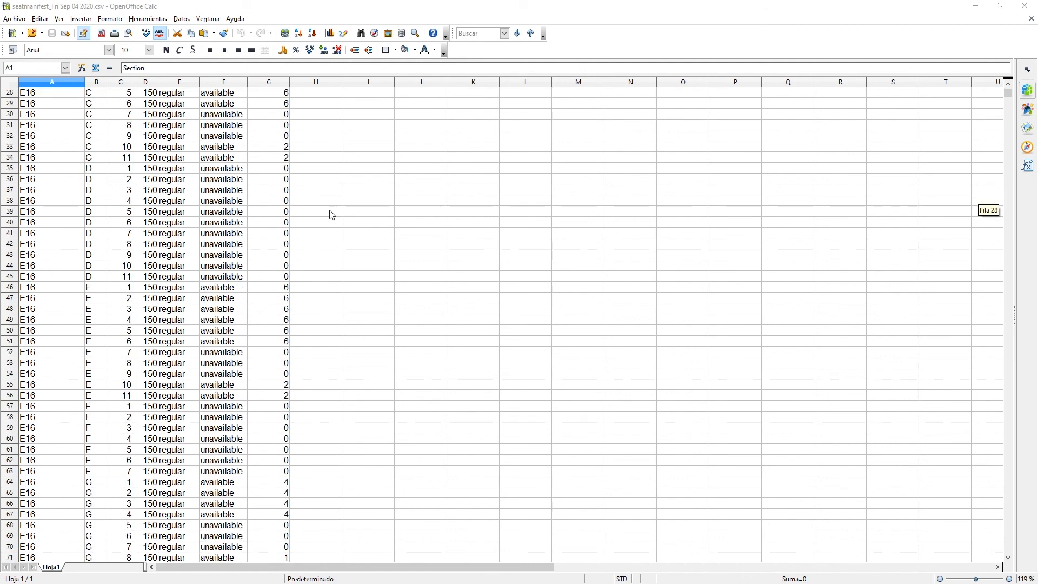